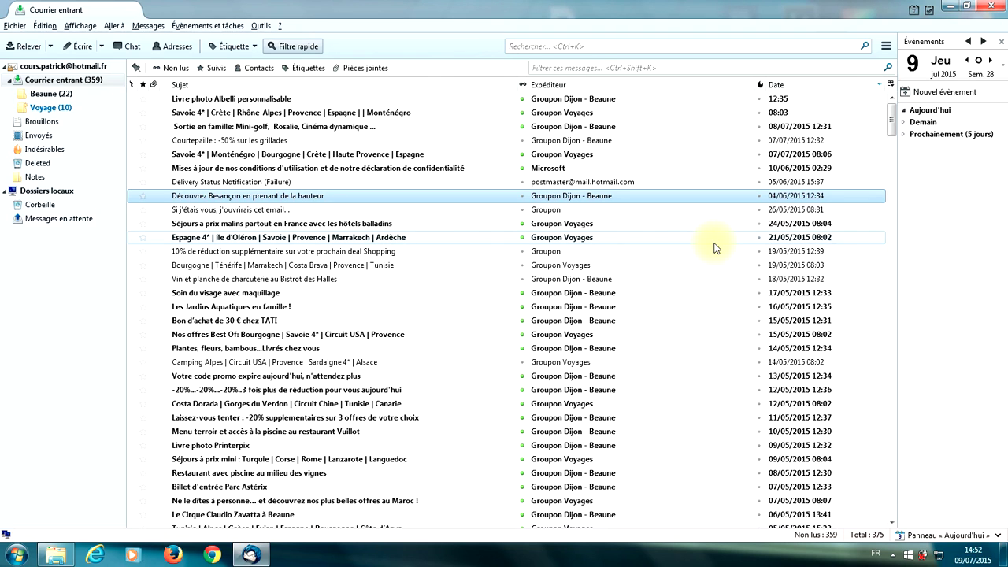
Step: Open the inbox message "Découvrez Besançon en prenant de la hauteur" and start forwarding it
double_click(329, 201)
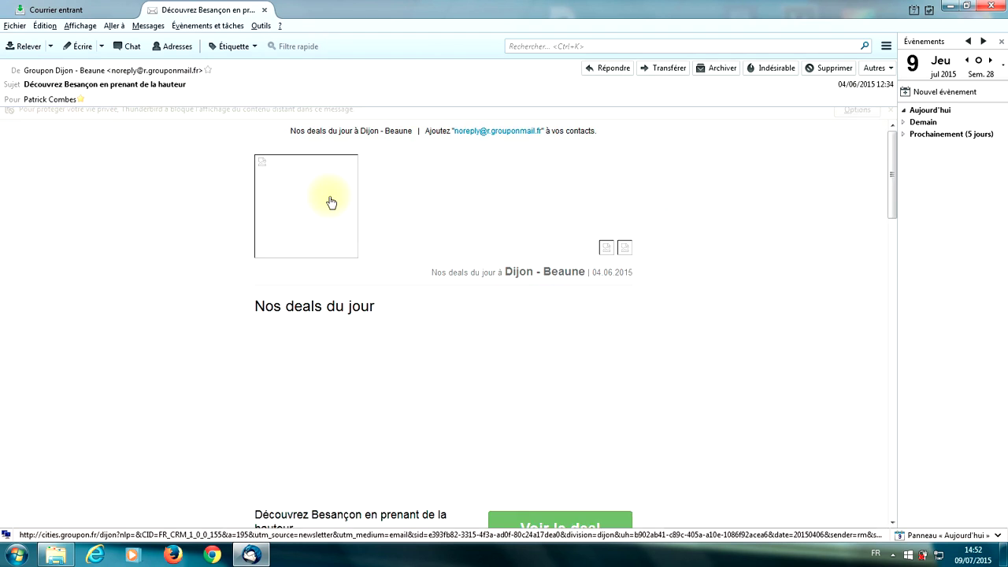
left_click(668, 71)
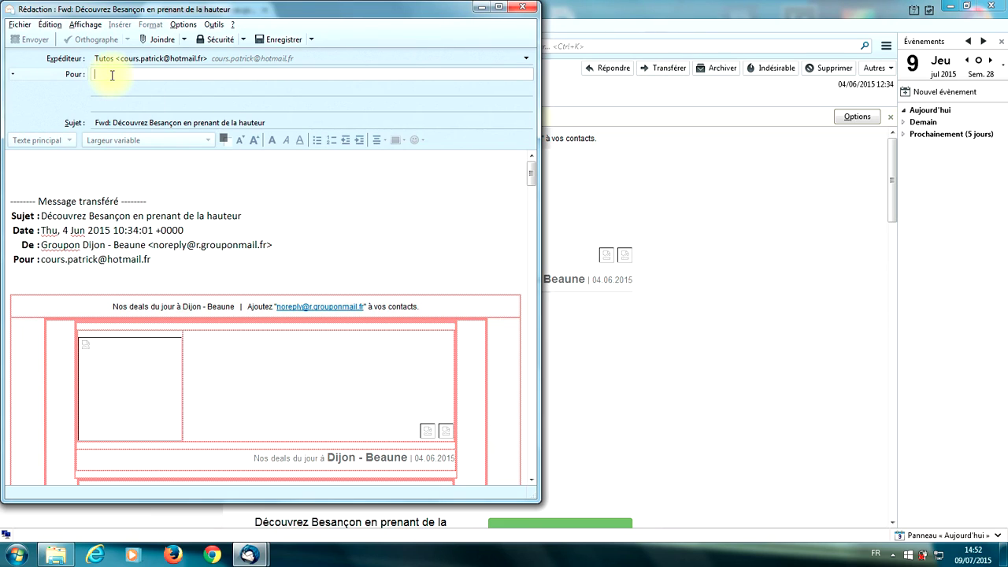
left_click(106, 122)
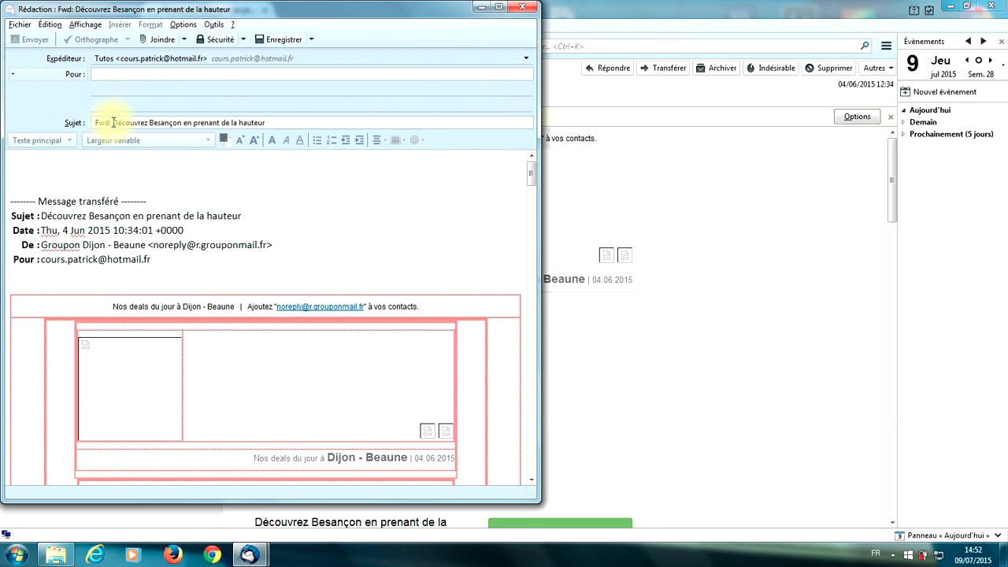
key("shift+Tab")
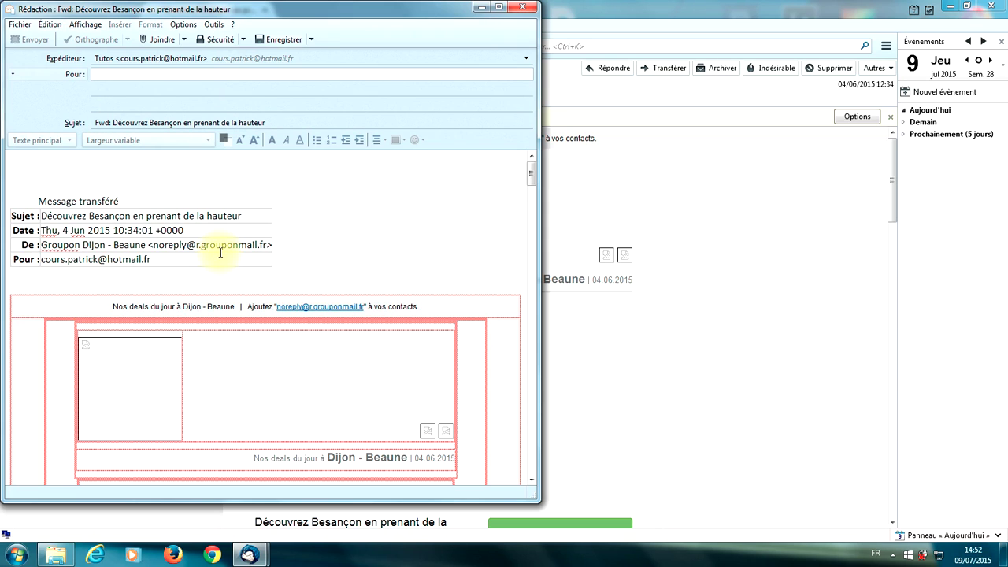
Step: Write "mon message" at the start of the body, above the forwarded message, followed by blank lines
left_click(63, 161)
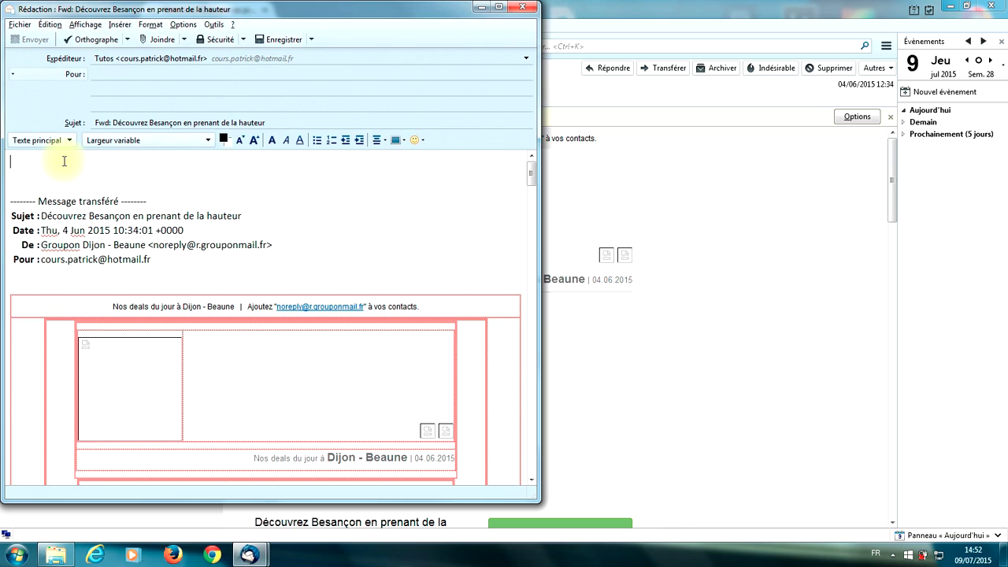
type("mon mee")
key("BackSpace")
key("BackSpace")
type("ssage")
key("Return")
key("Return")
key("Return")
type("fgf")
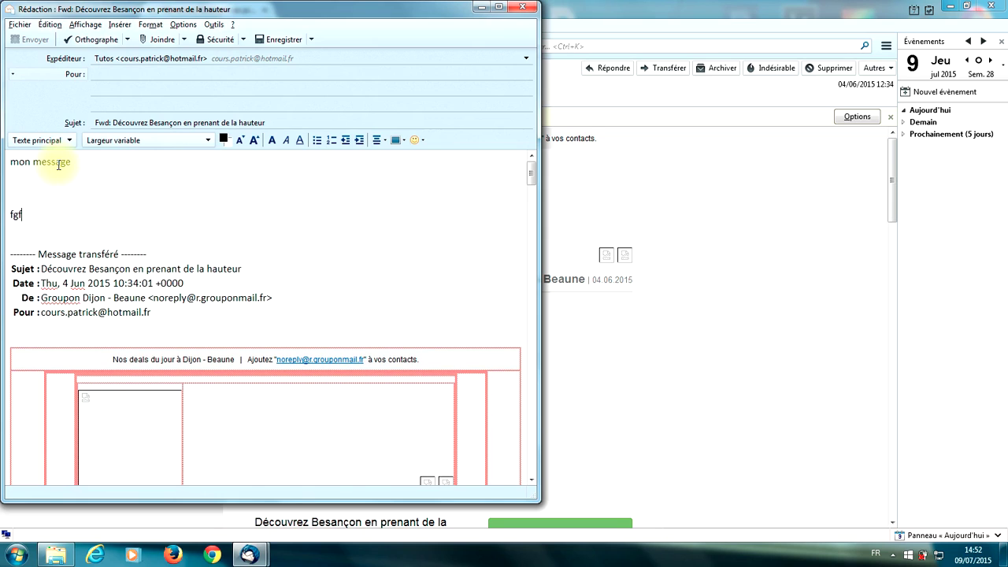
key("BackSpace")
key("BackSpace")
key("BackSpace")
key("BackSpace")
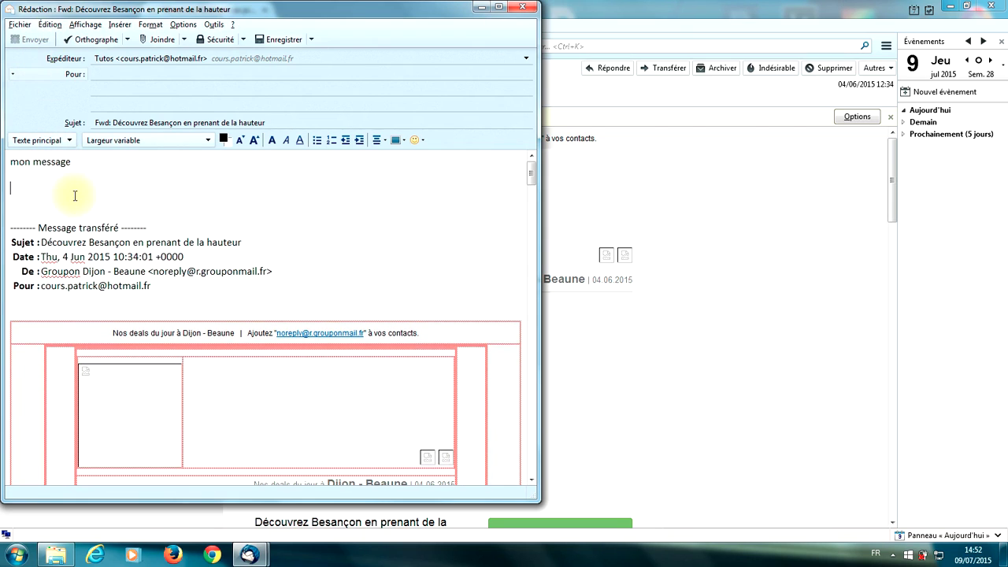
Step: Delete the forwarded message's header block (Sujet, Date, De, Pour) from the body and undo the deletion
left_click(127, 276)
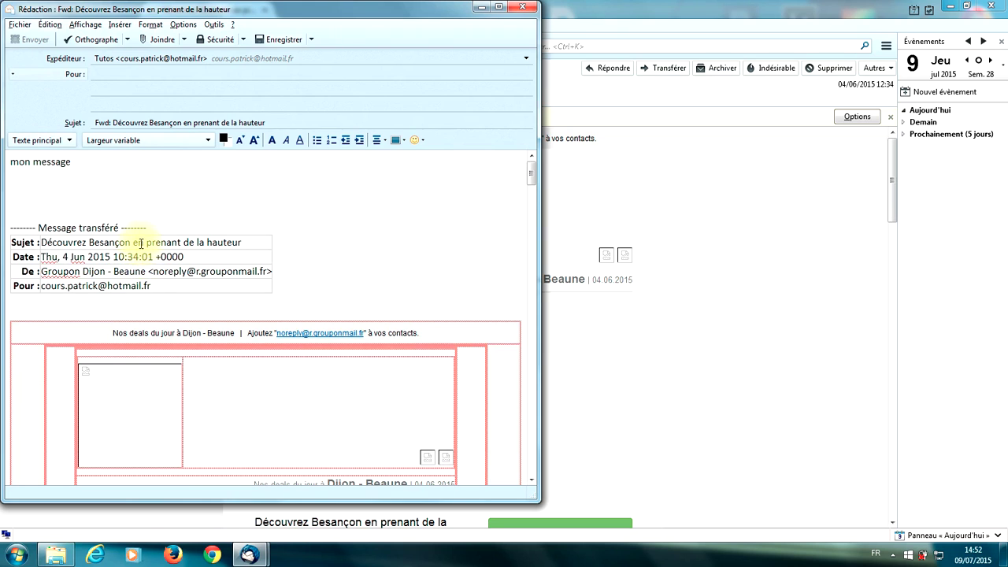
key("Up")
key("Up")
key("Up")
key("Up")
key("Up")
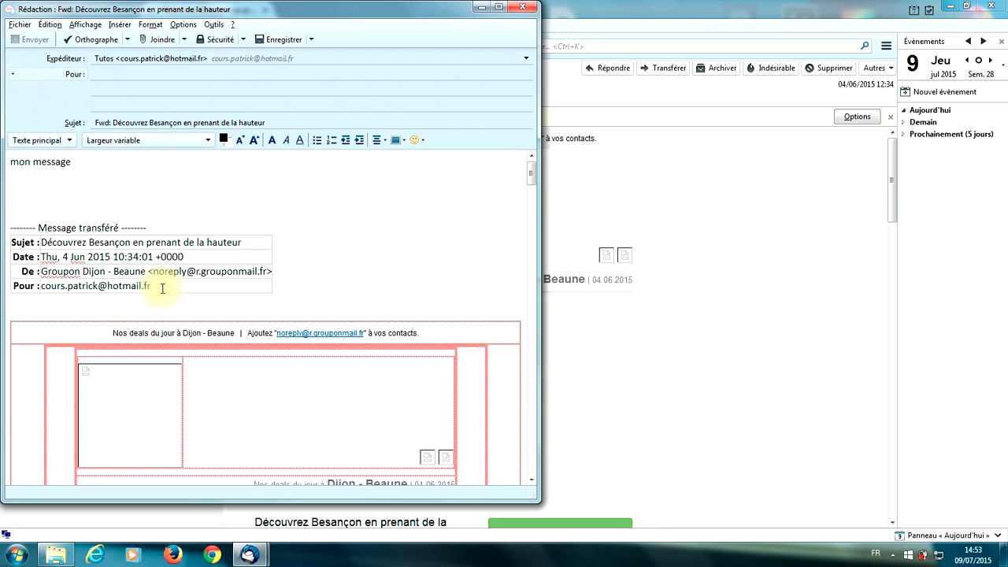
left_click_drag(153, 285, 13, 228)
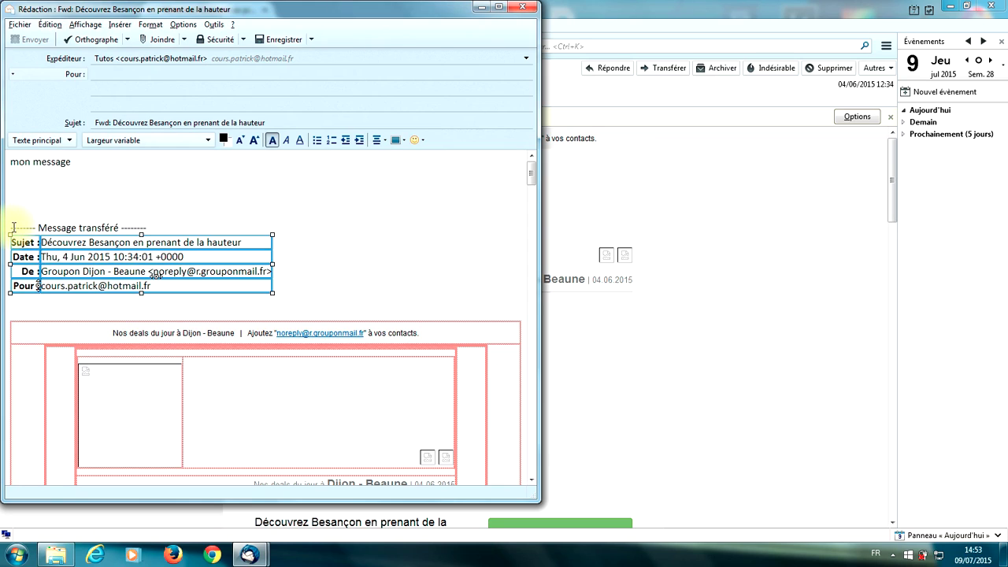
key("Delete")
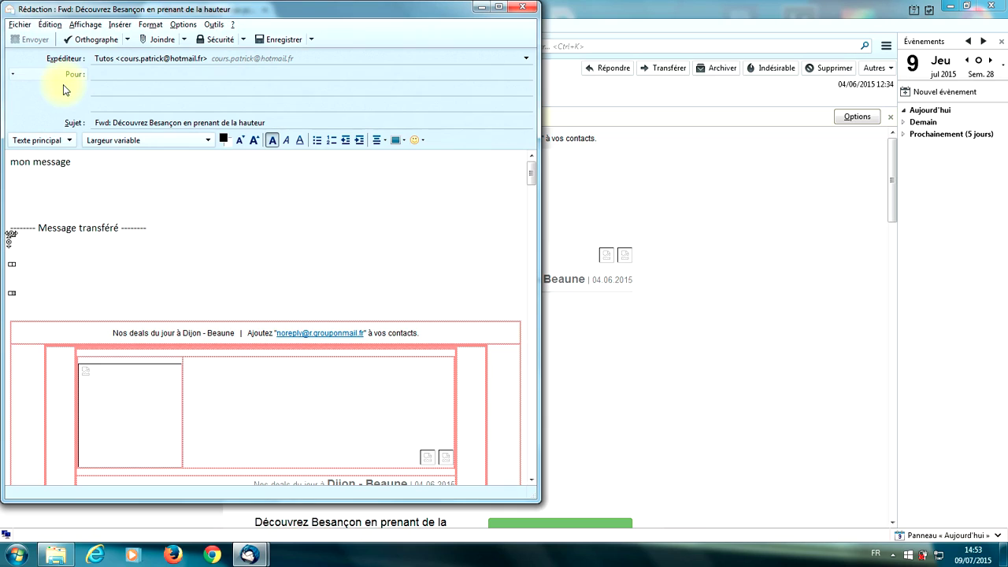
left_click(327, 199)
key("ctrl+z")
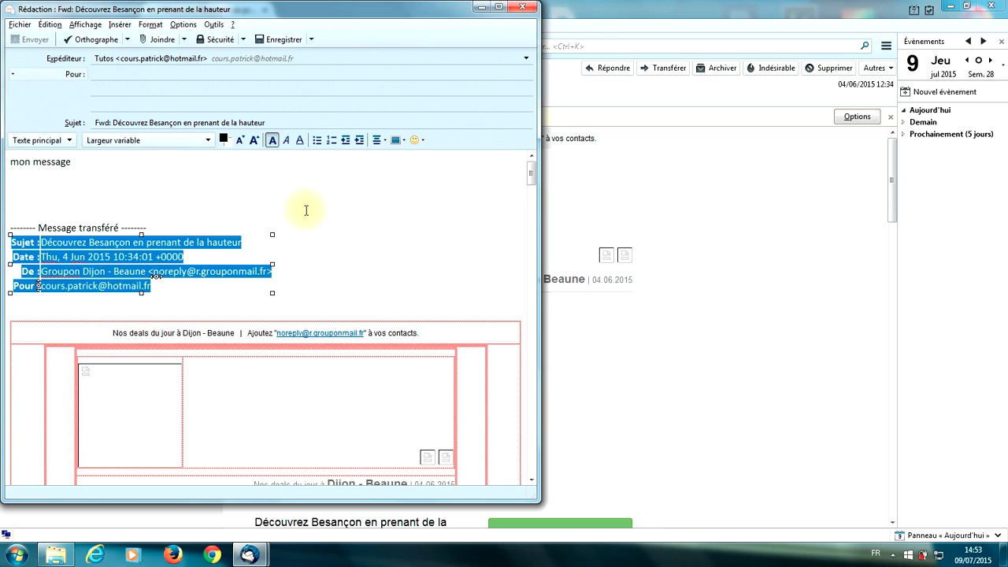
left_click(296, 198)
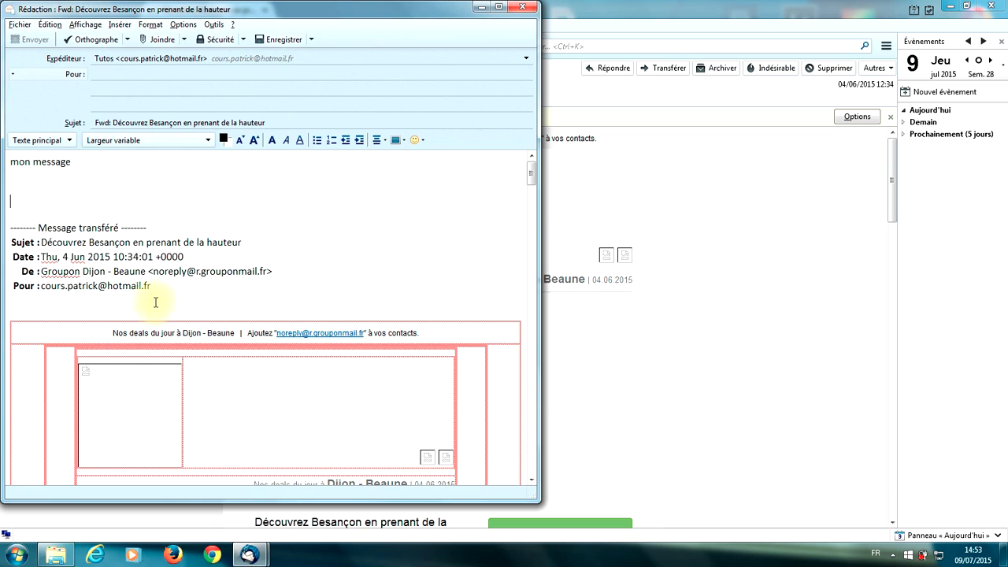
Step: Discard the forward draft without saving it and close the opened message to return to the inbox list
left_click(522, 7)
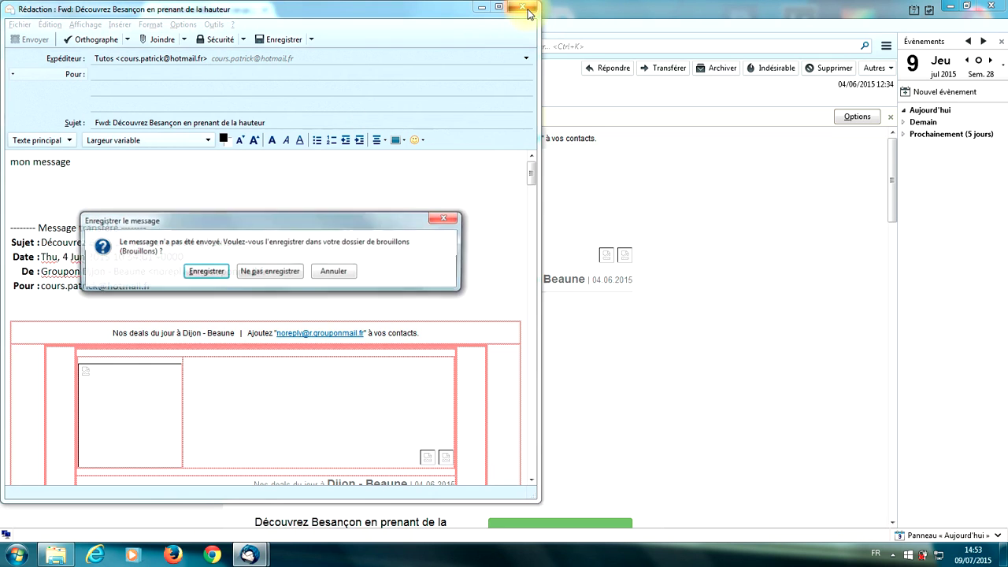
left_click(273, 272)
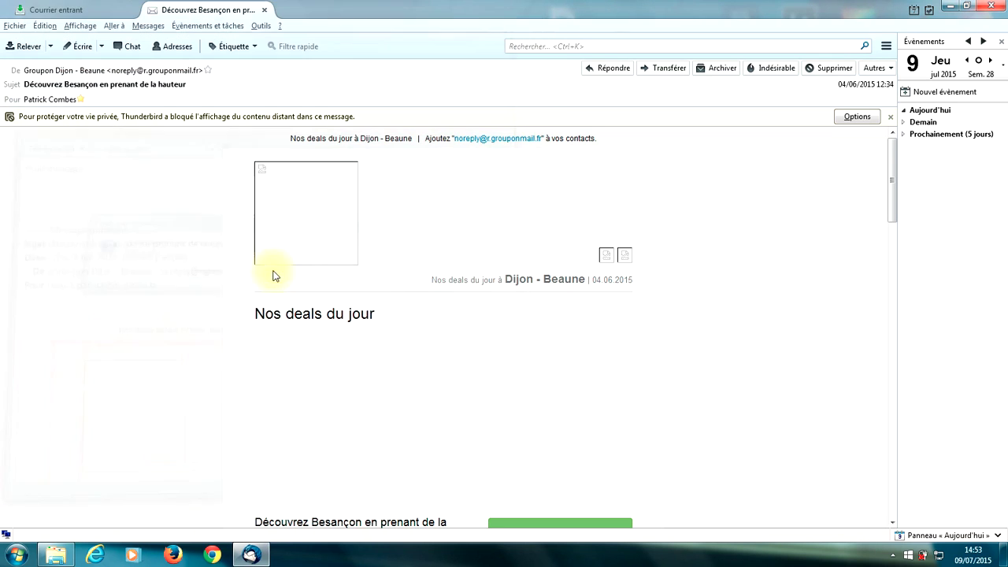
left_click(265, 9)
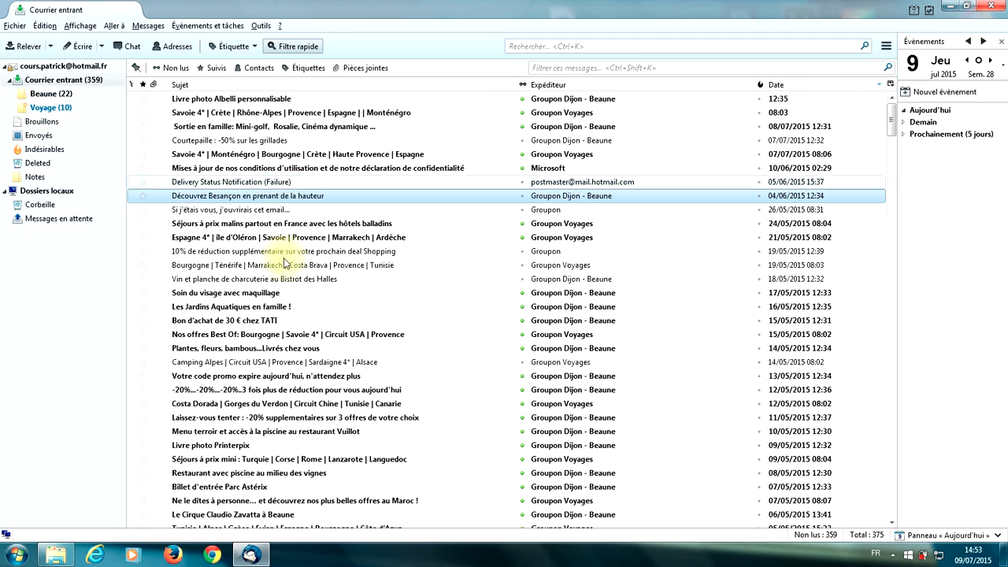
double_click(278, 196)
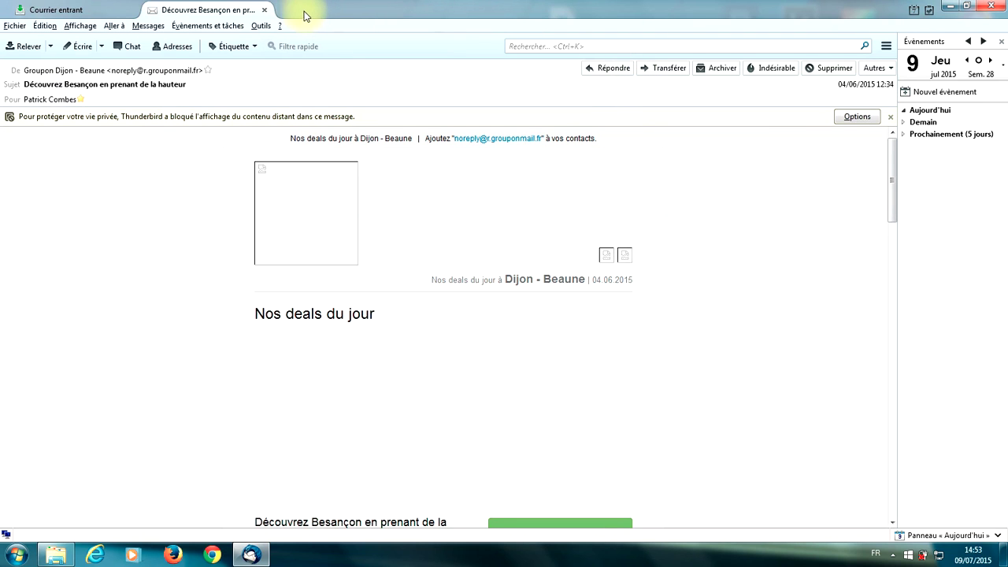
left_click(265, 10)
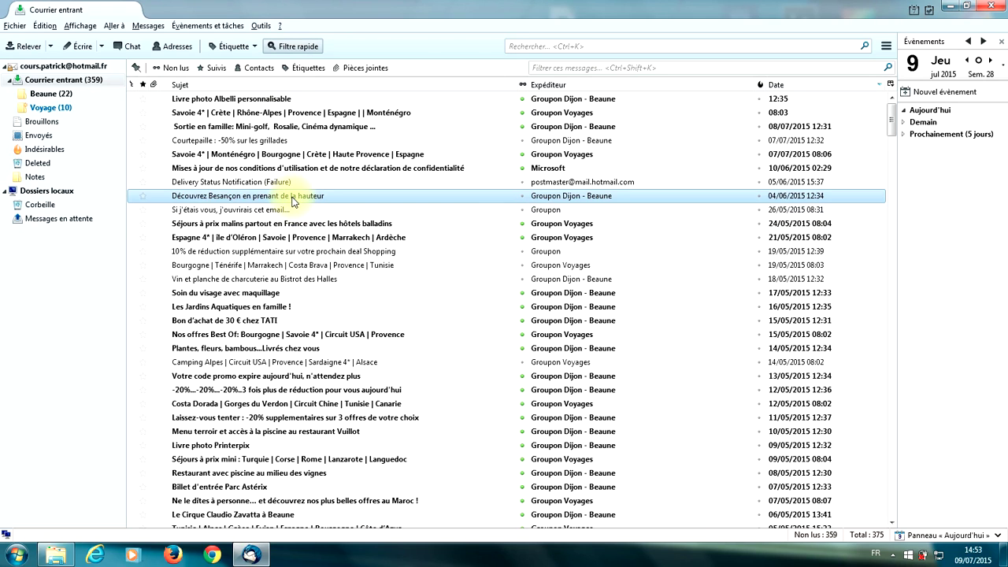
Step: Forward "Découvrez Besançon en prenant de la hauteur" directly from the inbox list and close the resulting draft
right_click(293, 201)
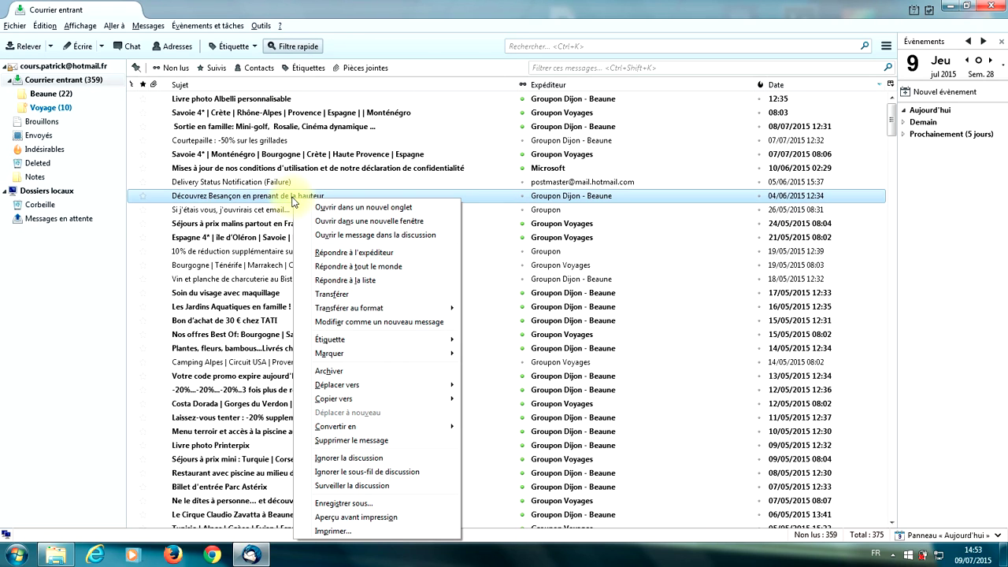
left_click(347, 296)
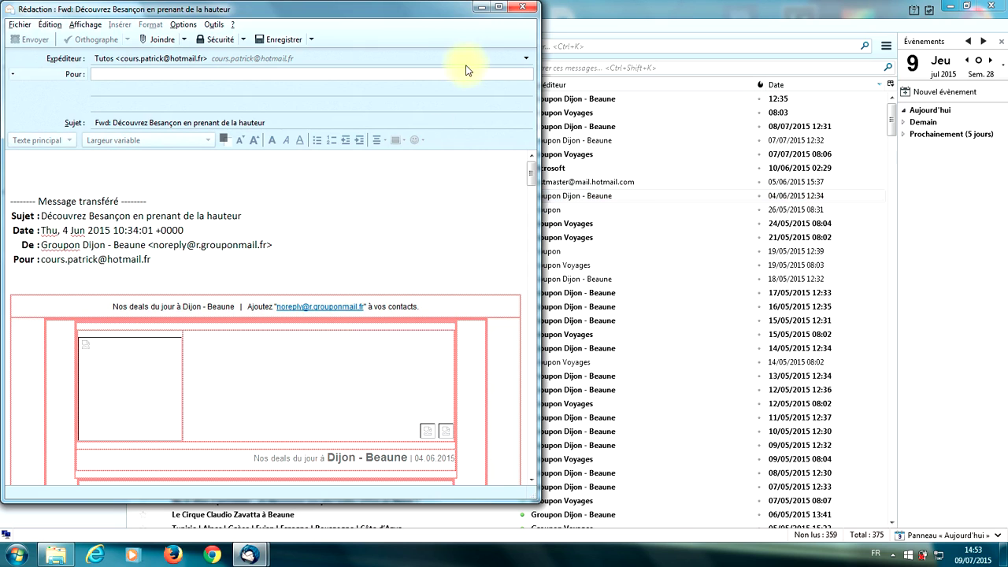
left_click(521, 6)
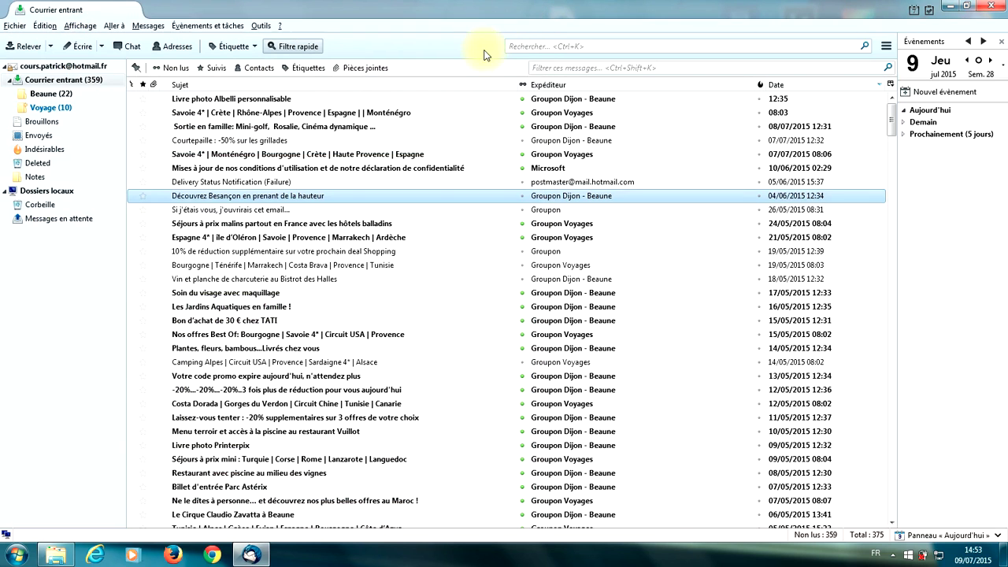
Step: Forward the selected Besançon message in the Intégré format, look through the draft's body and close it
right_click(306, 200)
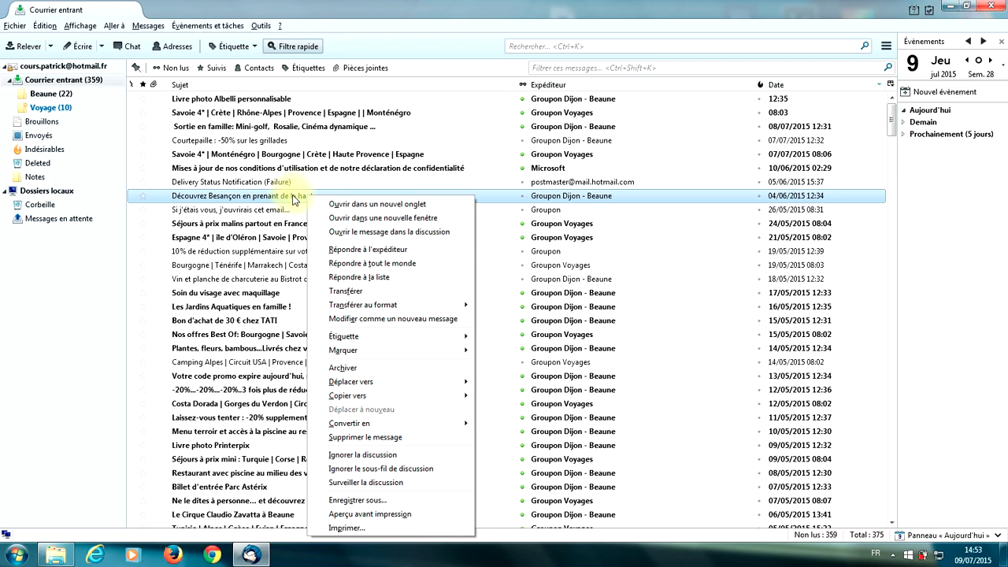
mouse_move(366, 309)
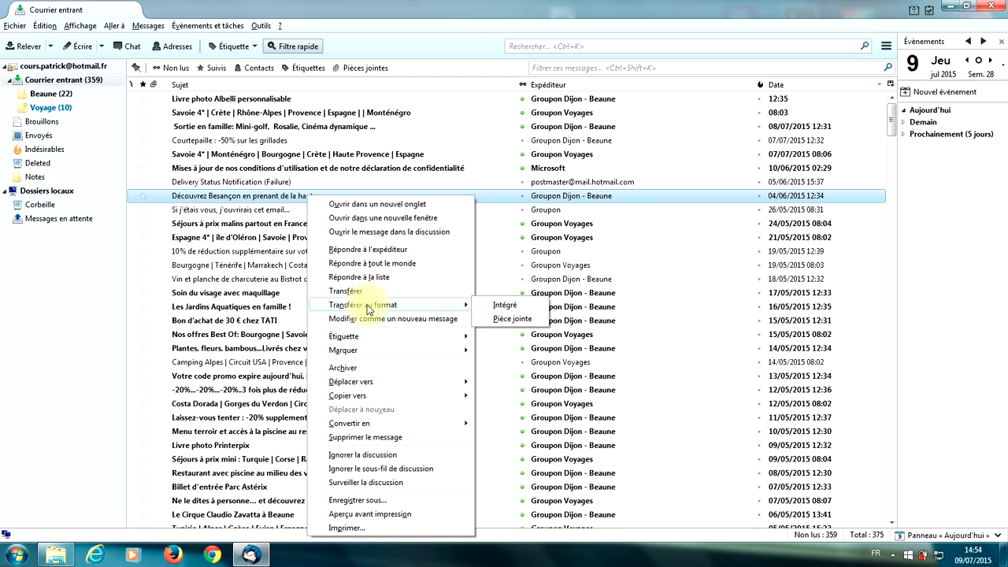
left_click(499, 307)
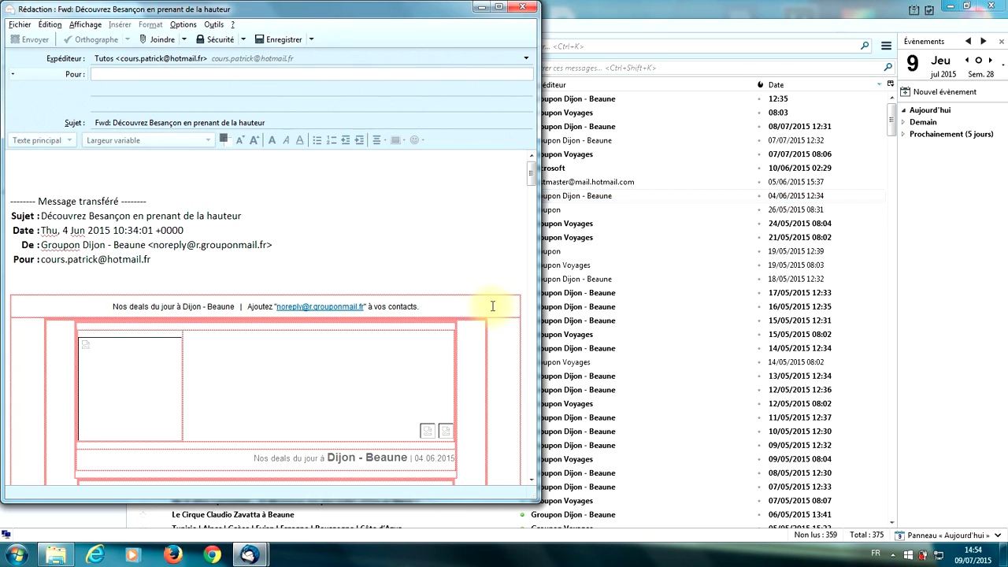
scroll(456, 292, "down", 5)
scroll(429, 301, "up", 10)
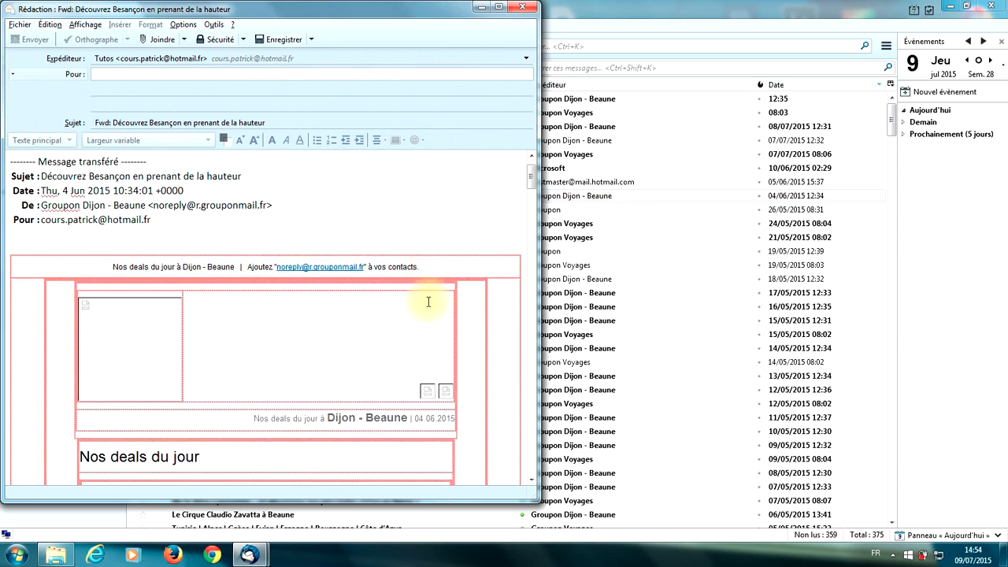
left_click(522, 6)
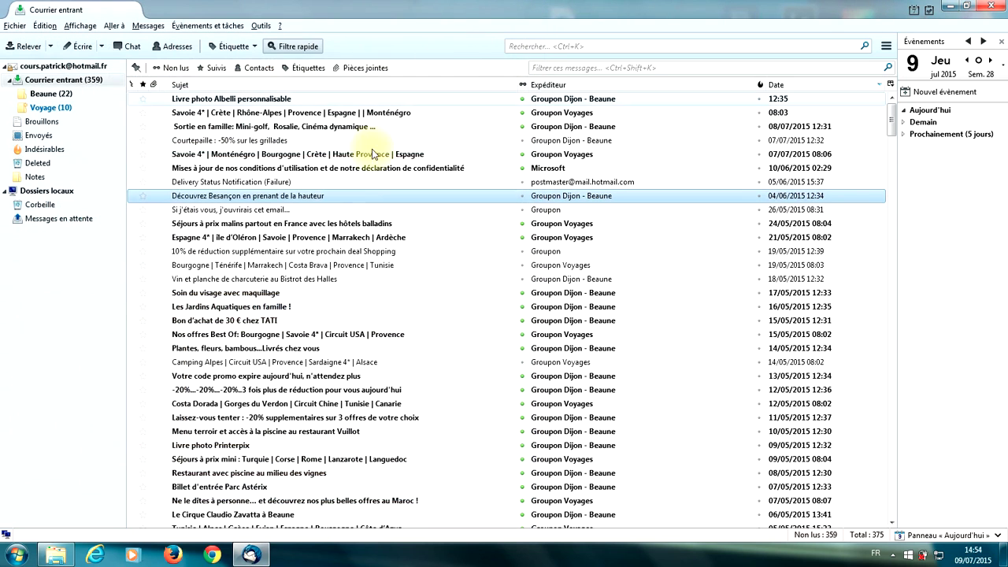
Step: Forward the selected Besançon message as a Pièce jointe and discard the draft without saving it
right_click(307, 201)
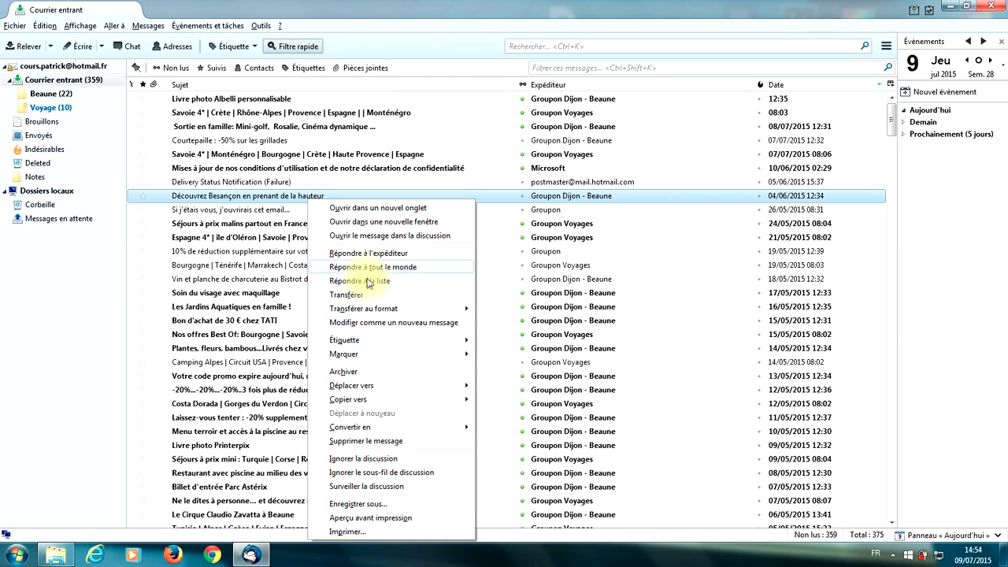
mouse_move(375, 314)
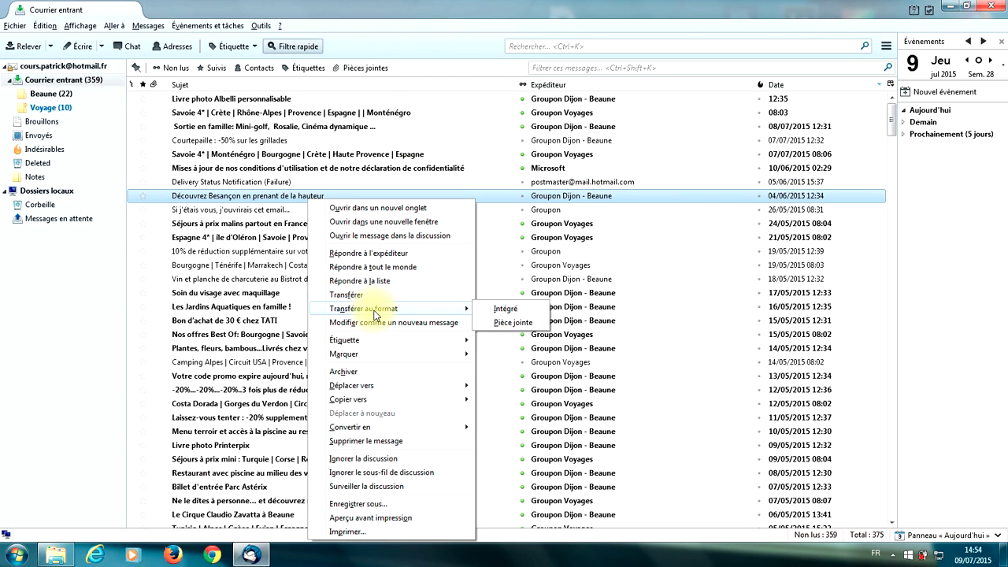
left_click(512, 323)
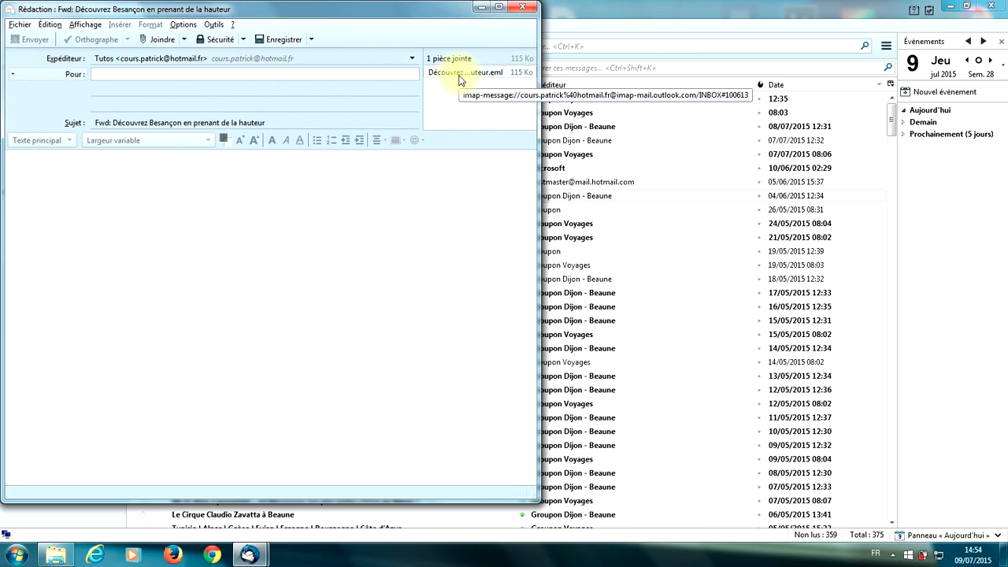
left_click(521, 7)
left_click(269, 270)
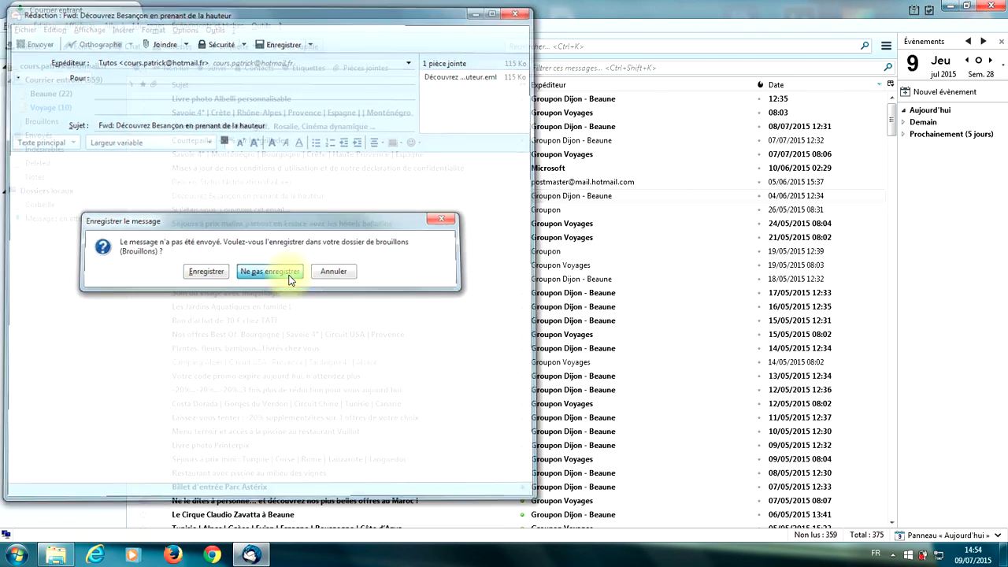
Step: Open the Besançon message in its own tab, forward it and look through the forwarded content in the draft
right_click(294, 197)
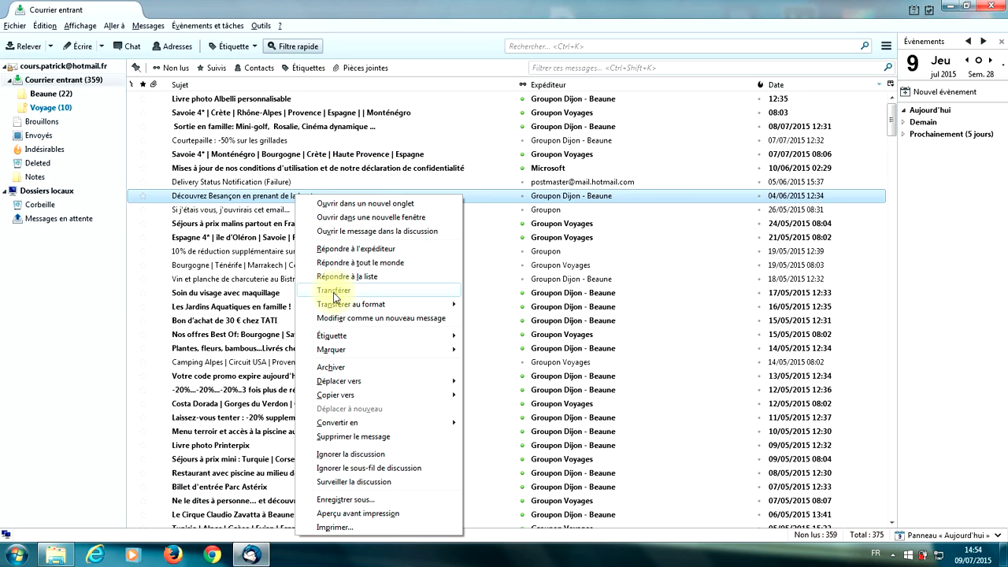
double_click(252, 197)
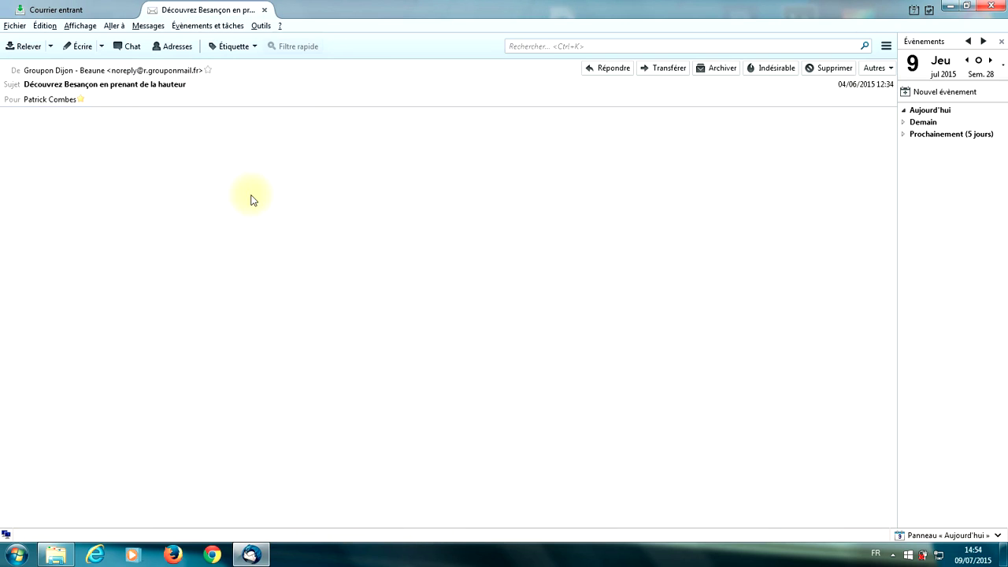
left_click(658, 70)
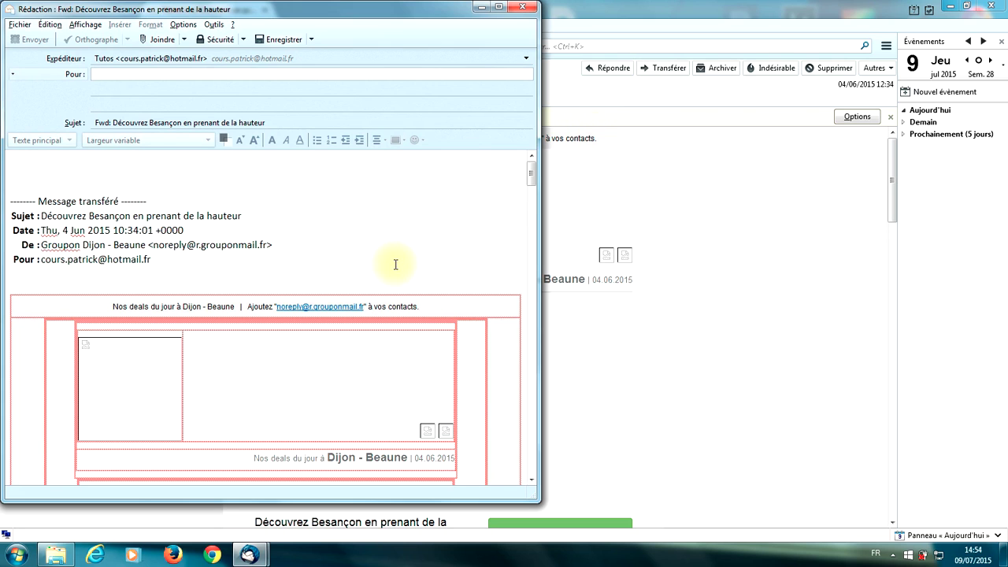
scroll(400, 285, "down", 6)
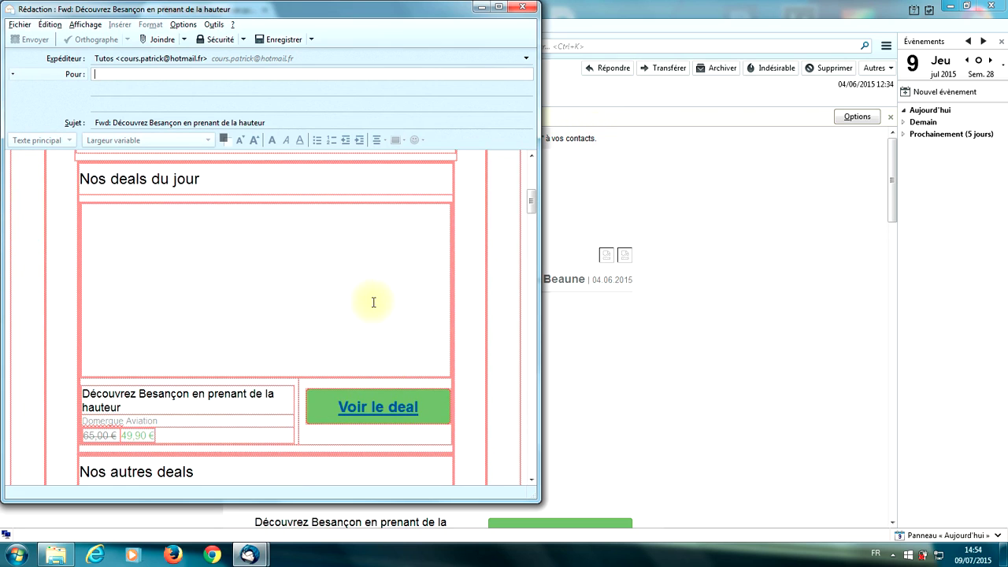
scroll(371, 306, "up", 6)
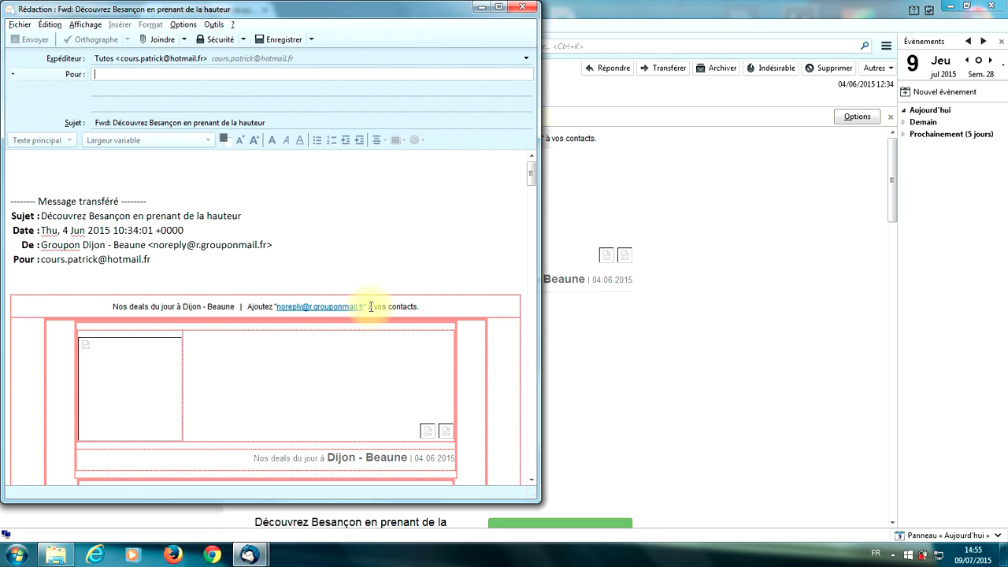
Step: Close the forwarding draft and the tab of the opened Besançon message to return to the inbox
left_click(522, 7)
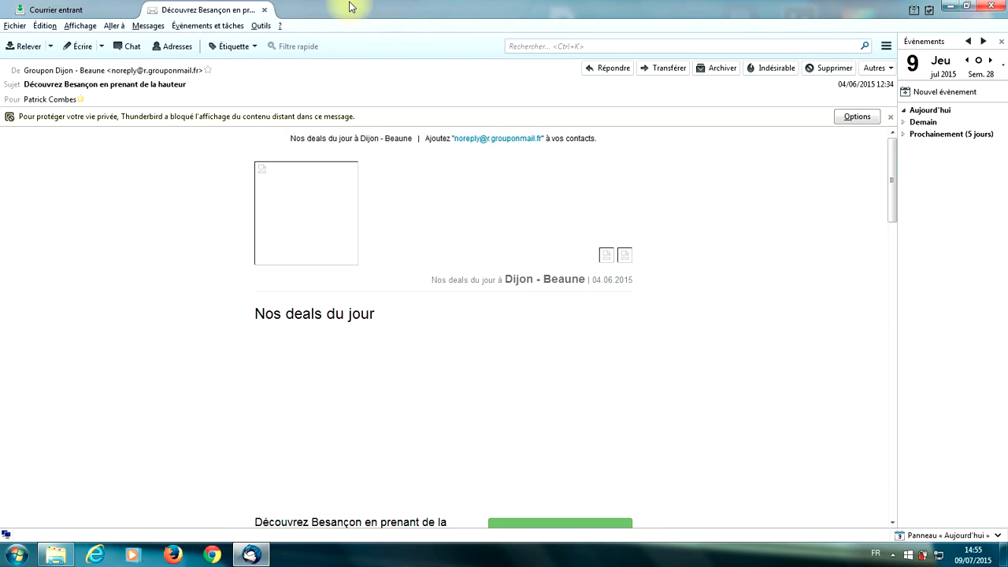
left_click(263, 9)
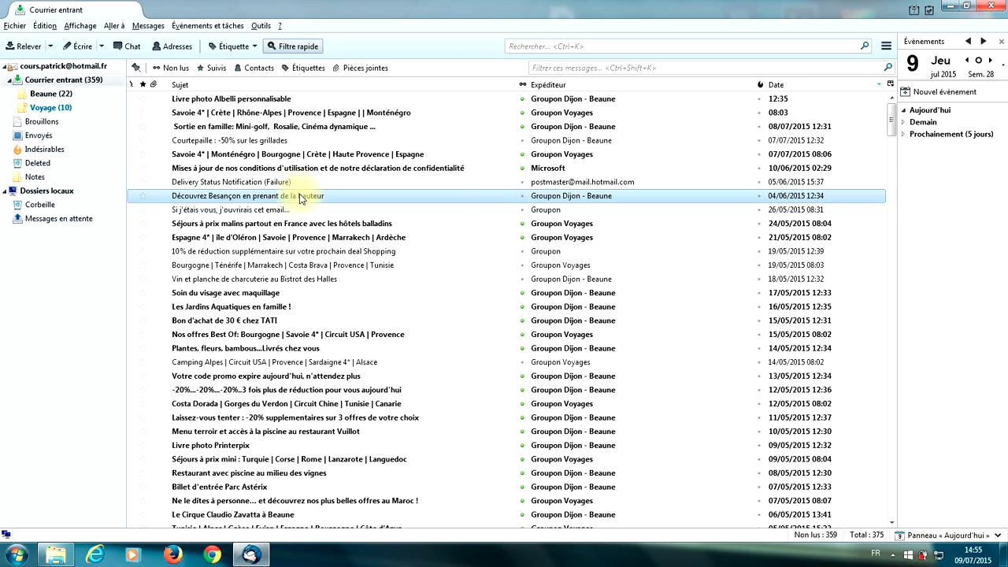
Step: Forward the Besançon message from the inbox list as a Pièce jointe, check the attached .eml file and discard the draft
right_click(300, 198)
mouse_move(370, 306)
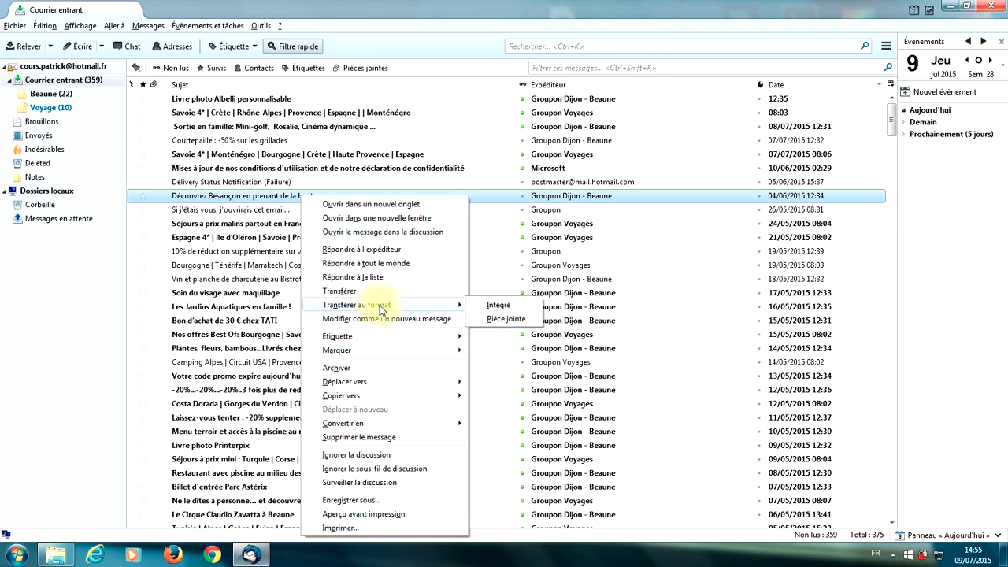
left_click(489, 322)
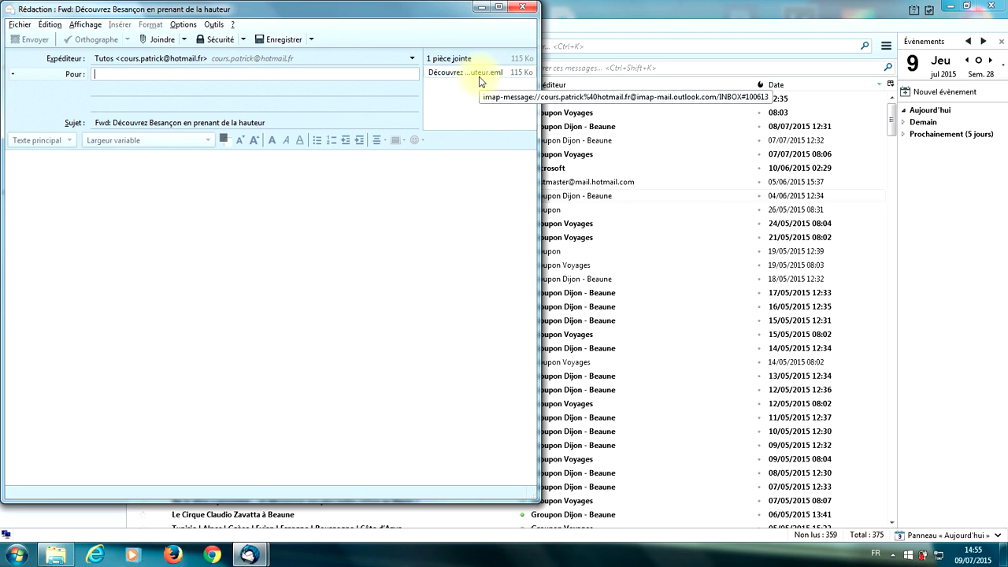
left_click(520, 7)
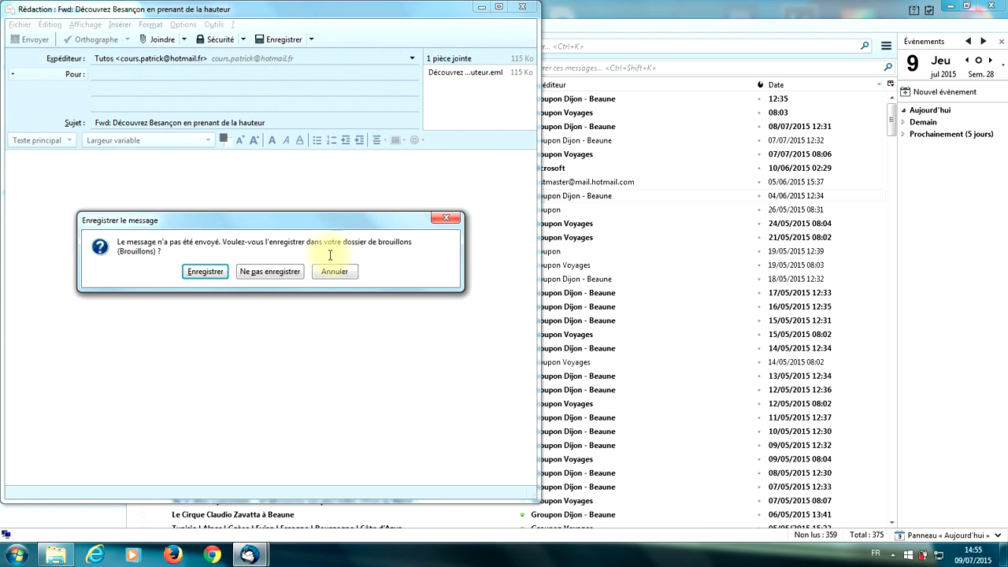
left_click(293, 271)
Step: Forward the Besançon message from the inbox list in the Intégré format and view the start of the forwarded content
right_click(329, 196)
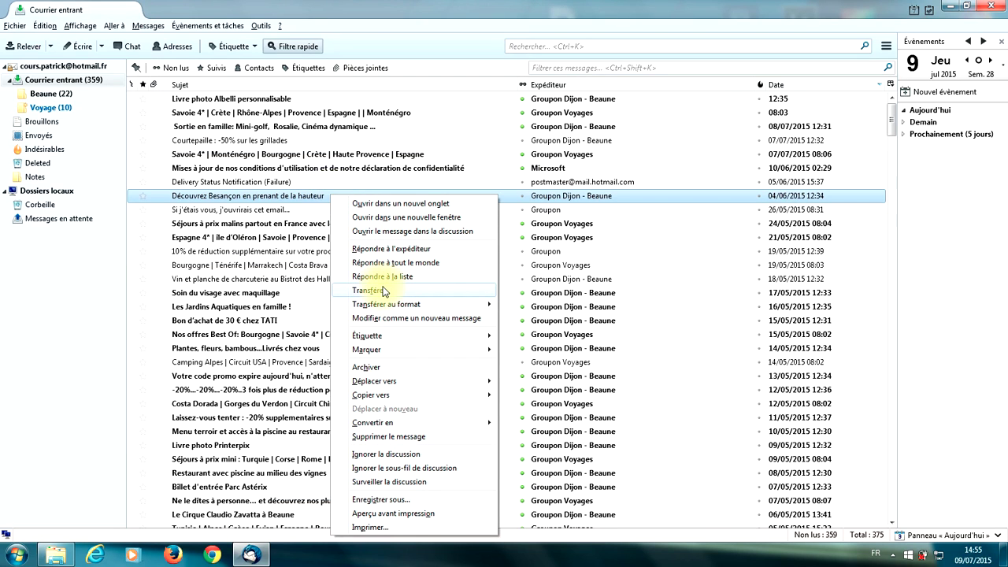
mouse_move(400, 307)
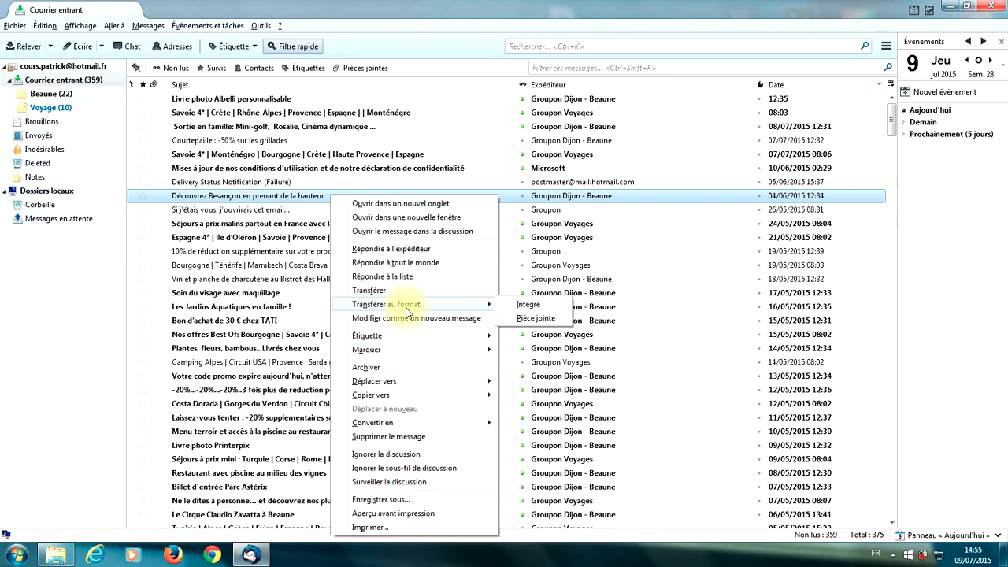
left_click(517, 307)
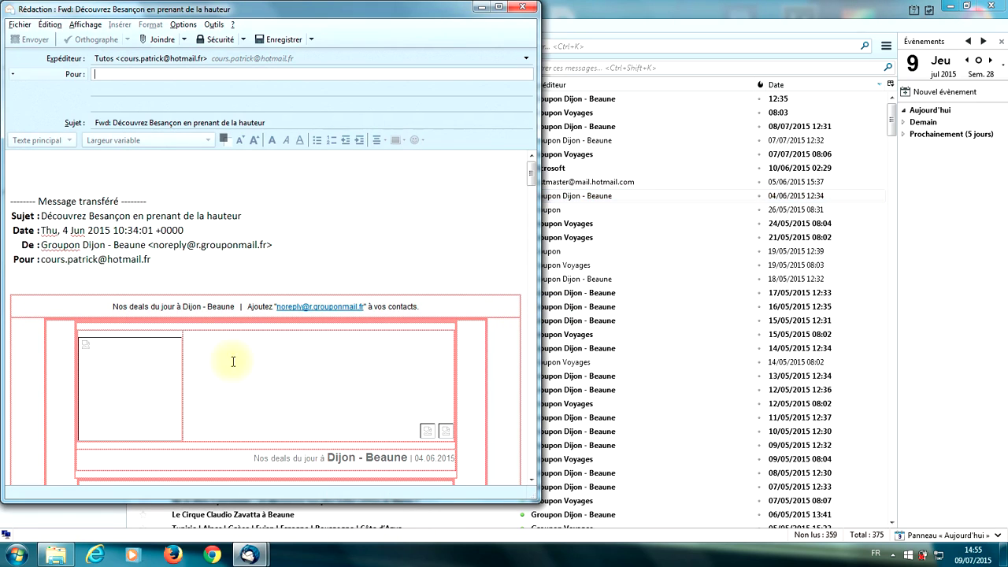
scroll(405, 320, "up", 6)
Step: Delete the subject, date, sender and recipient values from the forwarded message's header block, and discard the draft without saving
left_click(162, 261)
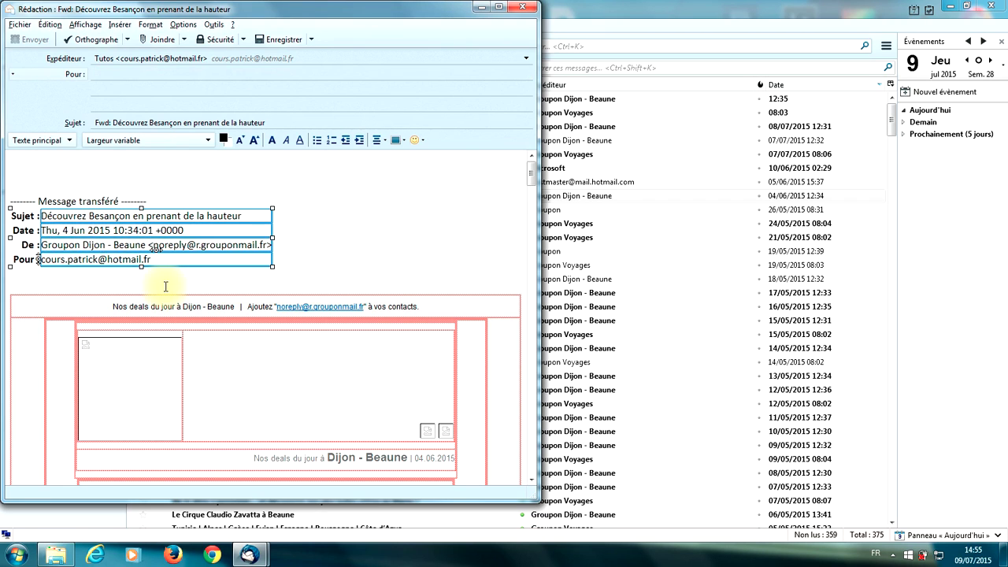
key("Delete")
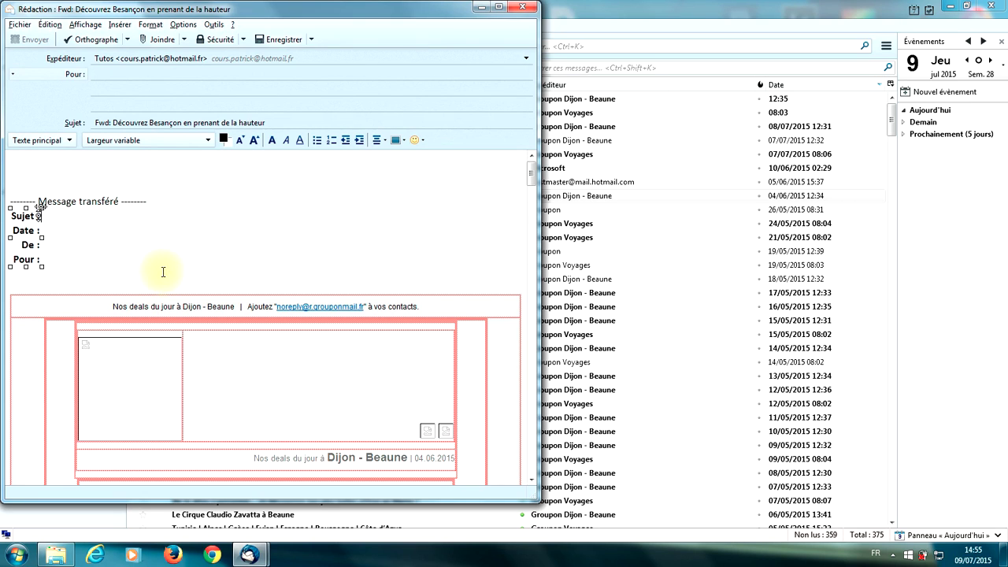
left_click(522, 7)
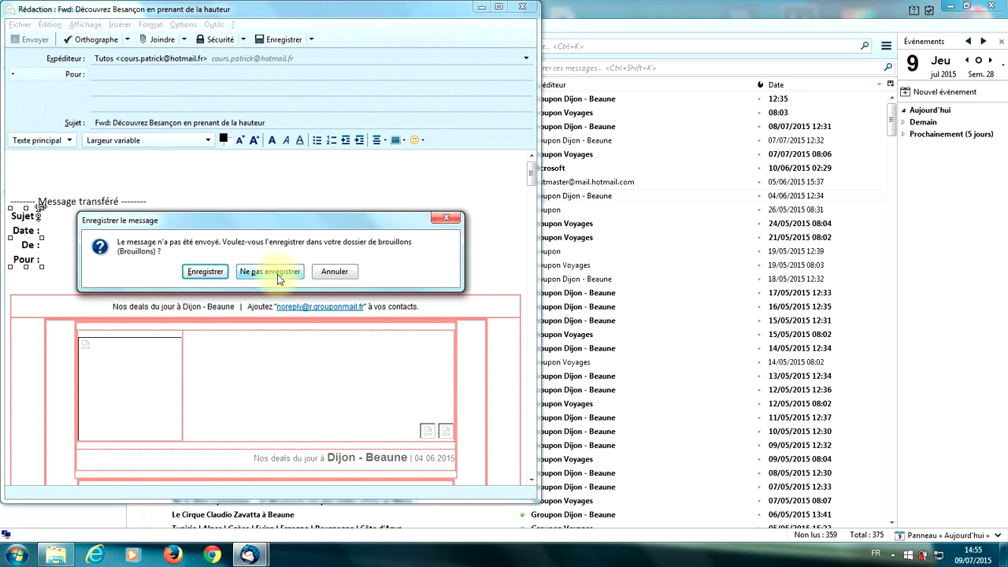
left_click(277, 272)
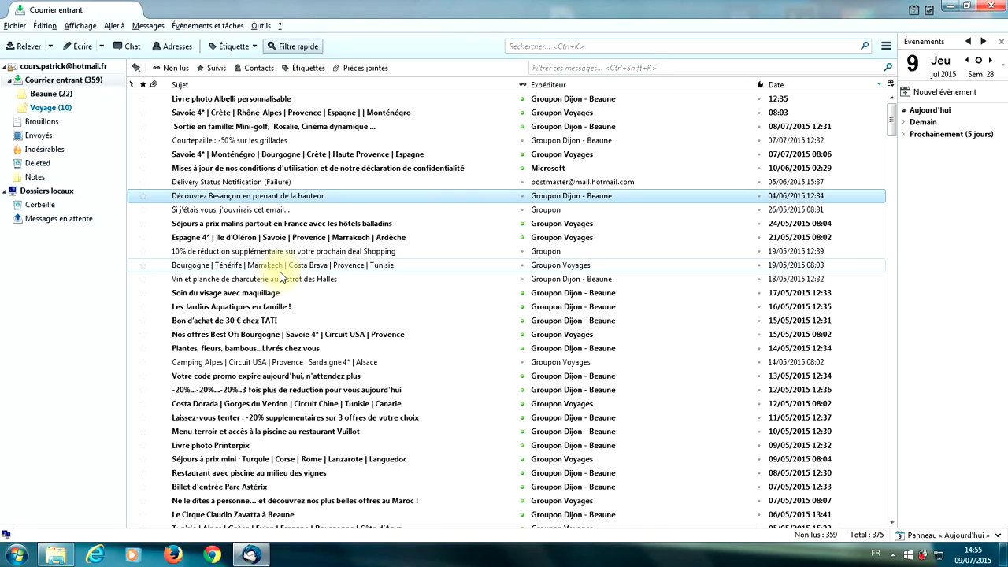